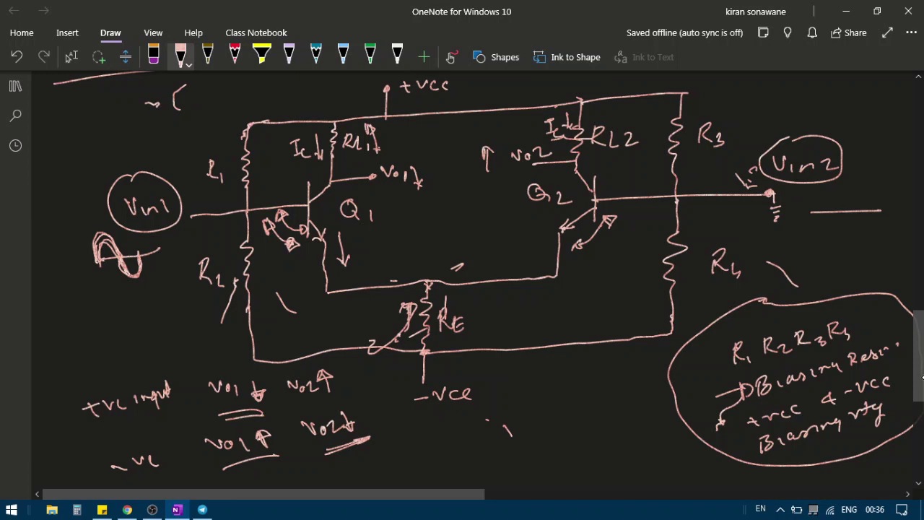
- Below the circuit, start a new ink line reading 'V1 Vo1 outphase' with the pink pen
{"action": "left_click_drag", "start_coordinate": [915, 370], "coordinate": [922, 436]}
{"action": "left_click", "coordinate": [180, 57]}
{"action": "left_click_drag", "start_coordinate": [86, 186], "coordinate": [96, 192]}
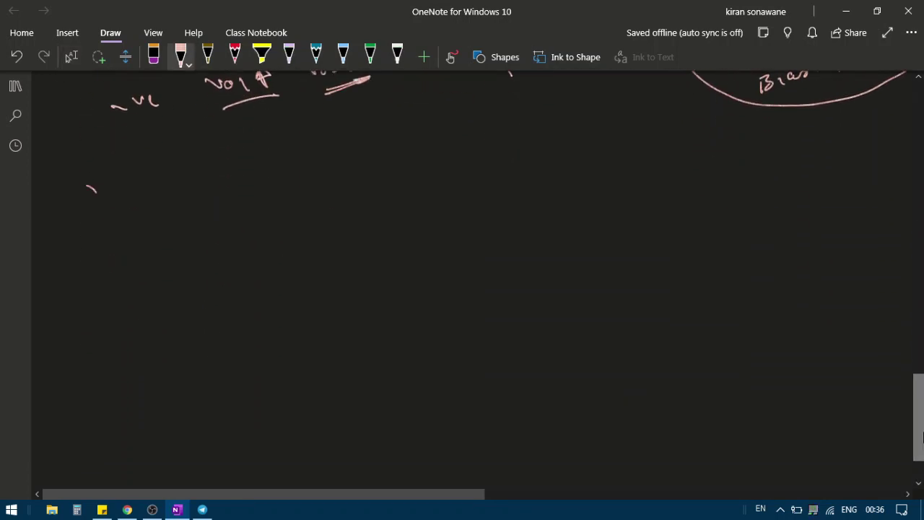
{"action": "mouse_move", "coordinate": [157, 192]}
{"action": "left_mouse_down"}
{"action": "mouse_move", "coordinate": [176, 193]}
{"action": "mouse_move", "coordinate": [186, 218]}
{"action": "left_mouse_up"}
{"action": "left_click_drag", "start_coordinate": [263, 185], "coordinate": [283, 193]}
{"action": "mouse_move", "coordinate": [291, 193]}
{"action": "left_mouse_down"}
{"action": "mouse_move", "coordinate": [292, 201]}
{"action": "mouse_move", "coordinate": [317, 187]}
{"action": "mouse_move", "coordinate": [343, 194]}
{"action": "left_mouse_up"}
{"action": "mouse_move", "coordinate": [335, 187]}
{"action": "left_mouse_down"}
{"action": "mouse_move", "coordinate": [348, 187]}
{"action": "mouse_move", "coordinate": [356, 205]}
{"action": "left_mouse_up"}
{"action": "left_click_drag", "start_coordinate": [365, 166], "coordinate": [374, 191]}
{"action": "left_click_drag", "start_coordinate": [380, 179], "coordinate": [384, 187]}
{"action": "left_click_drag", "start_coordinate": [391, 173], "coordinate": [396, 188]}
- Add 'Vo2 inphase' to the right on the V1 line
{"action": "mouse_move", "coordinate": [487, 154]}
{"action": "left_mouse_down"}
{"action": "mouse_move", "coordinate": [494, 177]}
{"action": "mouse_move", "coordinate": [498, 163]}
{"action": "left_mouse_up"}
{"action": "left_click_drag", "start_coordinate": [505, 167], "coordinate": [527, 182]}
{"action": "mouse_move", "coordinate": [555, 163]}
{"action": "left_mouse_down"}
{"action": "mouse_move", "coordinate": [554, 172]}
{"action": "mouse_move", "coordinate": [572, 168]}
{"action": "left_mouse_up"}
{"action": "left_click_drag", "start_coordinate": [584, 157], "coordinate": [583, 184]}
{"action": "mouse_move", "coordinate": [598, 141]}
{"action": "left_mouse_down"}
{"action": "mouse_move", "coordinate": [595, 170]}
{"action": "mouse_move", "coordinate": [606, 167]}
{"action": "left_mouse_up"}
{"action": "left_click_drag", "start_coordinate": [615, 156], "coordinate": [626, 165]}
{"action": "mouse_move", "coordinate": [635, 157]}
{"action": "left_mouse_down"}
{"action": "mouse_move", "coordinate": [643, 153]}
{"action": "mouse_move", "coordinate": [644, 163]}
{"action": "left_mouse_up"}
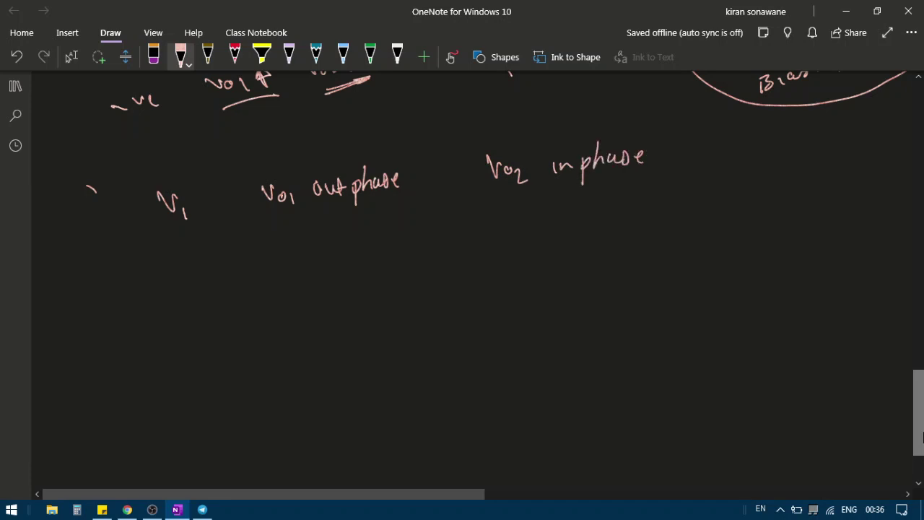
- Write the V2 line beneath: 'V2 Vo1 inphase Vo2 outphase'
{"action": "mouse_move", "coordinate": [154, 275]}
{"action": "left_mouse_down"}
{"action": "mouse_move", "coordinate": [167, 274]}
{"action": "mouse_move", "coordinate": [192, 300]}
{"action": "left_mouse_up"}
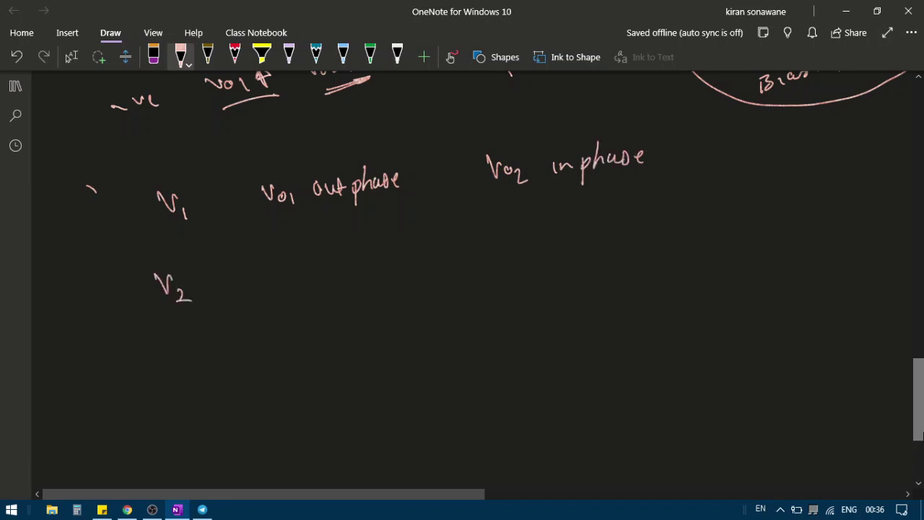
{"action": "left_click_drag", "start_coordinate": [279, 258], "coordinate": [299, 273]}
{"action": "mouse_move", "coordinate": [309, 273]}
{"action": "left_mouse_down"}
{"action": "mouse_move", "coordinate": [312, 285]}
{"action": "mouse_move", "coordinate": [361, 269]}
{"action": "left_mouse_up"}
{"action": "left_click_drag", "start_coordinate": [365, 257], "coordinate": [367, 292]}
{"action": "left_click_drag", "start_coordinate": [364, 264], "coordinate": [371, 271]}
{"action": "mouse_move", "coordinate": [379, 244]}
{"action": "left_mouse_down"}
{"action": "mouse_move", "coordinate": [377, 272]}
{"action": "mouse_move", "coordinate": [387, 270]}
{"action": "left_mouse_up"}
{"action": "left_click_drag", "start_coordinate": [397, 257], "coordinate": [403, 265]}
{"action": "left_click_drag", "start_coordinate": [417, 258], "coordinate": [425, 251]}
{"action": "mouse_move", "coordinate": [491, 231]}
{"action": "left_mouse_down"}
{"action": "mouse_move", "coordinate": [503, 244]}
{"action": "mouse_move", "coordinate": [510, 233]}
{"action": "left_mouse_up"}
{"action": "mouse_move", "coordinate": [514, 237]}
{"action": "left_mouse_down"}
{"action": "mouse_move", "coordinate": [547, 248]}
{"action": "mouse_move", "coordinate": [597, 236]}
{"action": "left_mouse_up"}
{"action": "mouse_move", "coordinate": [599, 228]}
{"action": "left_mouse_down"}
{"action": "mouse_move", "coordinate": [612, 254]}
{"action": "mouse_move", "coordinate": [620, 228]}
{"action": "mouse_move", "coordinate": [671, 219]}
{"action": "left_mouse_up"}
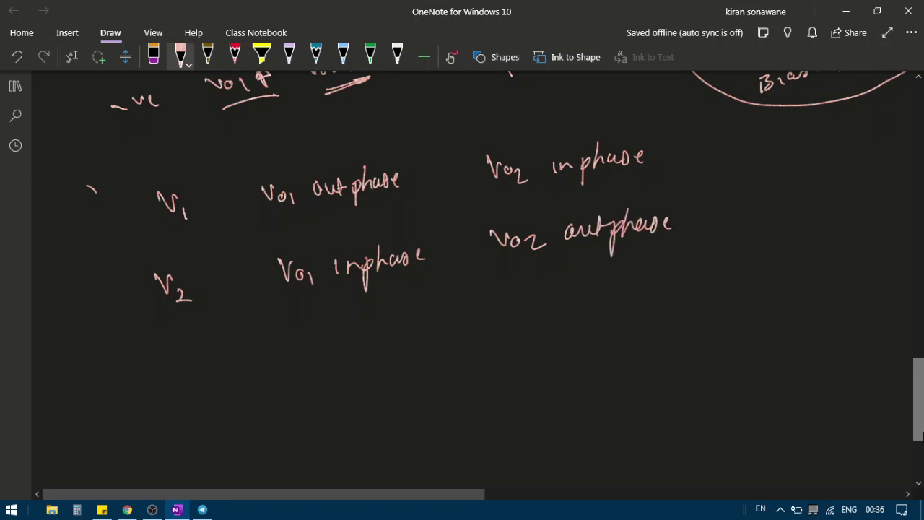
- Write the example 'V1↑ Vo1↓ Vo2↑', underline each term and circle Vo1↓
{"action": "mouse_move", "coordinate": [455, 346]}
{"action": "left_mouse_down"}
{"action": "mouse_move", "coordinate": [489, 364]}
{"action": "mouse_move", "coordinate": [497, 339]}
{"action": "mouse_move", "coordinate": [559, 334]}
{"action": "left_mouse_up"}
{"action": "mouse_move", "coordinate": [563, 343]}
{"action": "left_mouse_down"}
{"action": "mouse_move", "coordinate": [582, 352]}
{"action": "mouse_move", "coordinate": [575, 361]}
{"action": "mouse_move", "coordinate": [578, 351]}
{"action": "left_mouse_up"}
{"action": "left_click_drag", "start_coordinate": [600, 320], "coordinate": [601, 349]}
{"action": "left_click_drag", "start_coordinate": [595, 338], "coordinate": [604, 351]}
{"action": "left_click_drag", "start_coordinate": [658, 312], "coordinate": [680, 323]}
{"action": "mouse_move", "coordinate": [688, 322]}
{"action": "left_mouse_down"}
{"action": "mouse_move", "coordinate": [696, 332]}
{"action": "mouse_move", "coordinate": [716, 301]}
{"action": "mouse_move", "coordinate": [717, 329]}
{"action": "mouse_move", "coordinate": [721, 308]}
{"action": "left_mouse_up"}
{"action": "left_click_drag", "start_coordinate": [466, 382], "coordinate": [501, 383]}
{"action": "left_click_drag", "start_coordinate": [683, 344], "coordinate": [733, 342]}
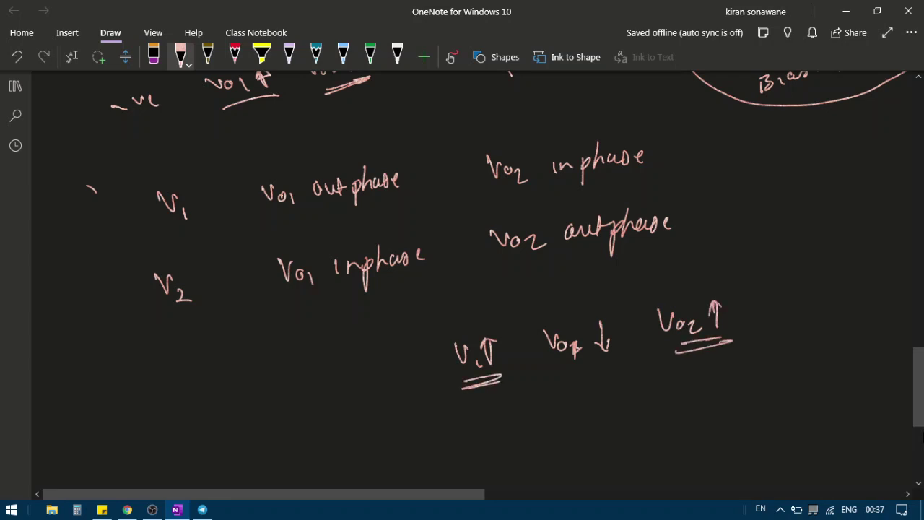
{"action": "left_click_drag", "start_coordinate": [568, 380], "coordinate": [605, 370]}
{"action": "left_click_drag", "start_coordinate": [572, 381], "coordinate": [611, 371]}
{"action": "mouse_move", "coordinate": [581, 293]}
{"action": "left_mouse_down"}
{"action": "mouse_move", "coordinate": [611, 368]}
{"action": "mouse_move", "coordinate": [558, 296]}
{"action": "left_mouse_up"}
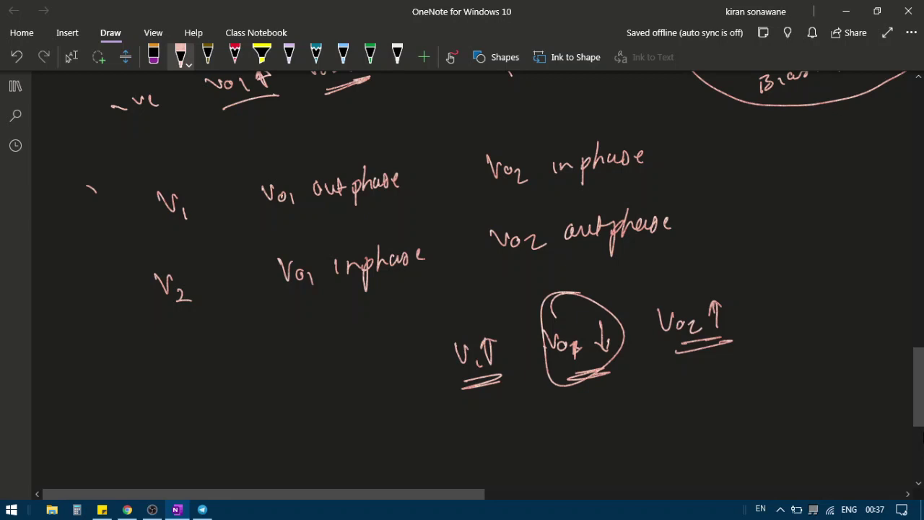
- Handwrite 'V1 = V2' below the phase notes and underline it
{"action": "left_click_drag", "start_coordinate": [49, 323], "coordinate": [59, 346]}
{"action": "left_click_drag", "start_coordinate": [100, 386], "coordinate": [115, 391]}
{"action": "mouse_move", "coordinate": [122, 403]}
{"action": "left_mouse_down"}
{"action": "mouse_move", "coordinate": [122, 420]}
{"action": "mouse_move", "coordinate": [147, 394]}
{"action": "left_mouse_up"}
{"action": "left_click_drag", "start_coordinate": [142, 405], "coordinate": [153, 403]}
{"action": "mouse_move", "coordinate": [160, 387]}
{"action": "left_mouse_down"}
{"action": "mouse_move", "coordinate": [168, 403]}
{"action": "mouse_move", "coordinate": [173, 385]}
{"action": "left_mouse_up"}
{"action": "left_click_drag", "start_coordinate": [179, 396], "coordinate": [198, 409]}
{"action": "left_click_drag", "start_coordinate": [71, 445], "coordinate": [197, 428]}
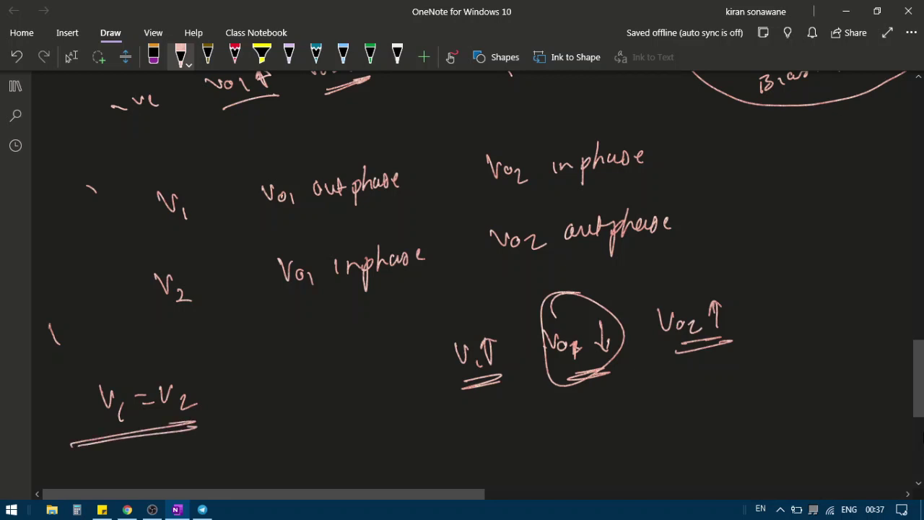
- Write 'Vo1 & Vo2' with underlines, and 'Vout = 0' to the right
{"action": "left_click_drag", "start_coordinate": [444, 424], "coordinate": [475, 441]}
{"action": "mouse_move", "coordinate": [565, 420]}
{"action": "left_mouse_down"}
{"action": "mouse_move", "coordinate": [553, 426]}
{"action": "mouse_move", "coordinate": [563, 430]}
{"action": "left_mouse_up"}
{"action": "left_click_drag", "start_coordinate": [578, 410], "coordinate": [587, 419]}
{"action": "left_click_drag", "start_coordinate": [589, 415], "coordinate": [625, 428]}
{"action": "left_click_drag", "start_coordinate": [588, 439], "coordinate": [627, 433]}
{"action": "left_click_drag", "start_coordinate": [446, 456], "coordinate": [484, 451]}
{"action": "left_click_drag", "start_coordinate": [450, 462], "coordinate": [482, 457]}
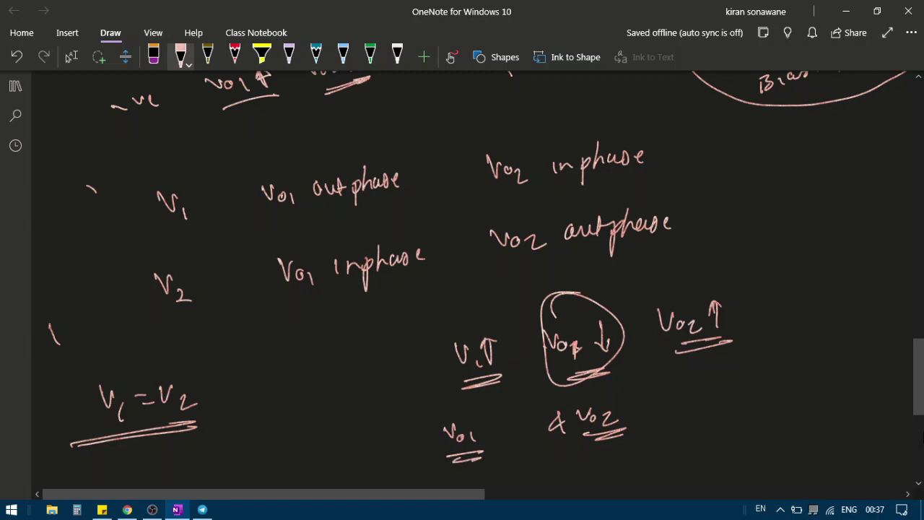
{"action": "mouse_move", "coordinate": [676, 389]}
{"action": "left_mouse_down"}
{"action": "mouse_move", "coordinate": [724, 400]}
{"action": "mouse_move", "coordinate": [731, 412]}
{"action": "left_mouse_up"}
{"action": "left_click_drag", "start_coordinate": [722, 396], "coordinate": [755, 395]}
{"action": "left_click_drag", "start_coordinate": [744, 406], "coordinate": [761, 403]}
{"action": "left_click_drag", "start_coordinate": [774, 388], "coordinate": [772, 390]}
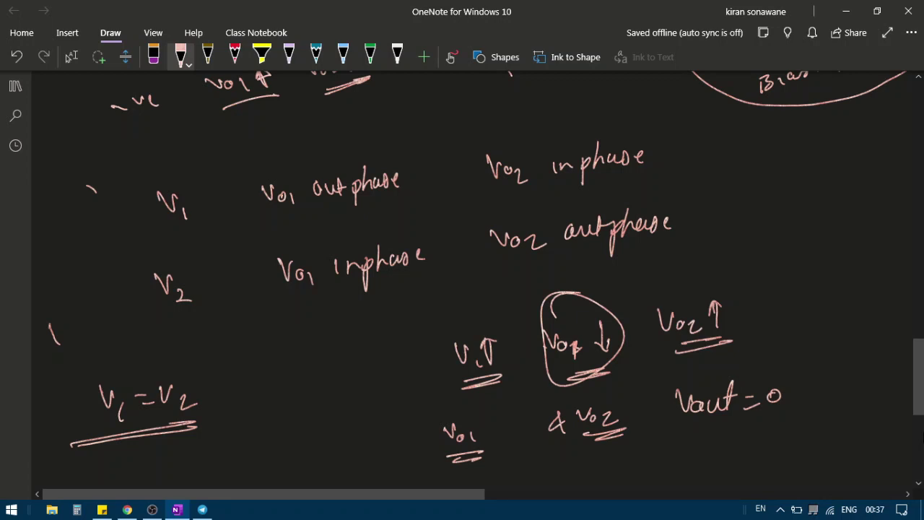
- Add '⇒ Common mode' after V1 = V2, underline the phrase, and scroll down
{"action": "left_click_drag", "start_coordinate": [208, 390], "coordinate": [224, 396]}
{"action": "left_click_drag", "start_coordinate": [219, 382], "coordinate": [230, 399]}
{"action": "mouse_move", "coordinate": [253, 377]}
{"action": "left_mouse_down"}
{"action": "mouse_move", "coordinate": [245, 393]}
{"action": "mouse_move", "coordinate": [361, 336]}
{"action": "mouse_move", "coordinate": [367, 322]}
{"action": "left_mouse_up"}
{"action": "left_click_drag", "start_coordinate": [366, 336], "coordinate": [385, 329]}
{"action": "left_click_drag", "start_coordinate": [227, 417], "coordinate": [390, 348]}
{"action": "left_click", "coordinate": [370, 375]}
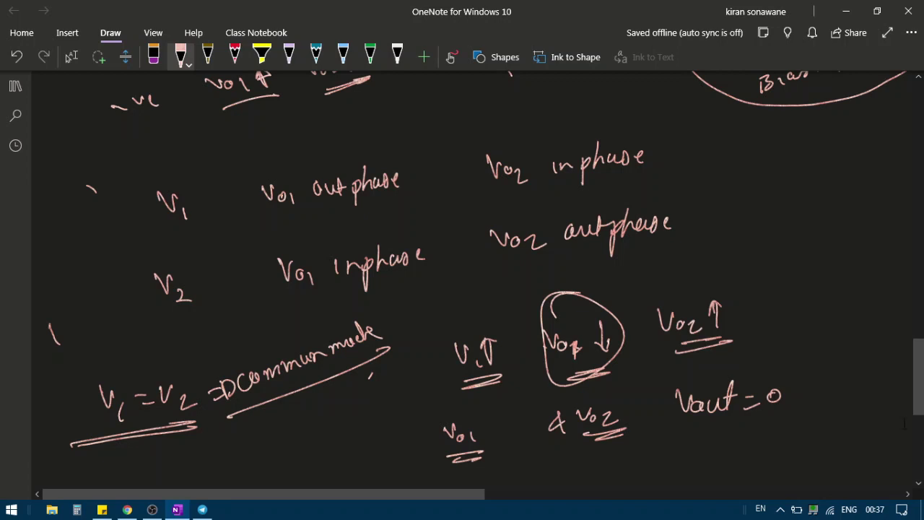
{"action": "left_click_drag", "start_coordinate": [921, 368], "coordinate": [922, 415]}
- Write V2 below V1, then the relations 'Vo2 ∝ V1' and 'Vo1 ∝ V2'
{"action": "left_click_drag", "start_coordinate": [113, 280], "coordinate": [130, 279]}
{"action": "left_click_drag", "start_coordinate": [140, 299], "coordinate": [141, 308]}
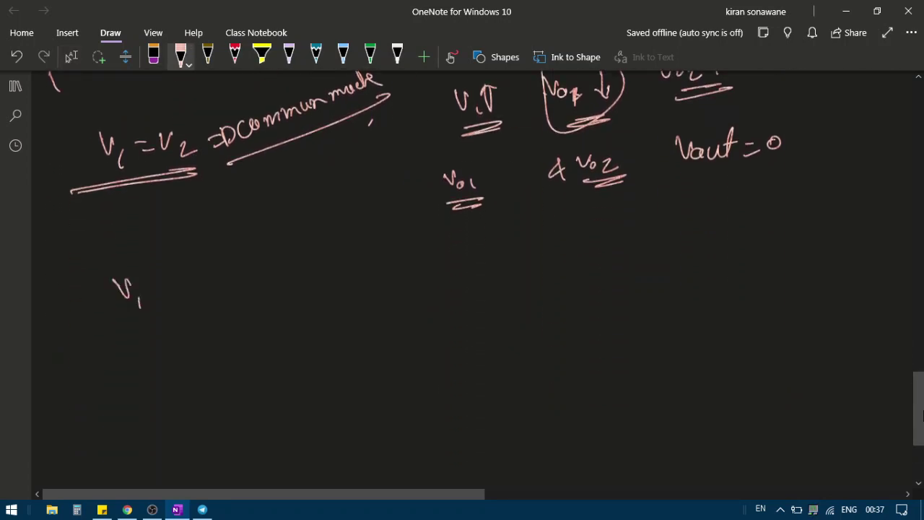
{"action": "left_click_drag", "start_coordinate": [130, 359], "coordinate": [166, 386]}
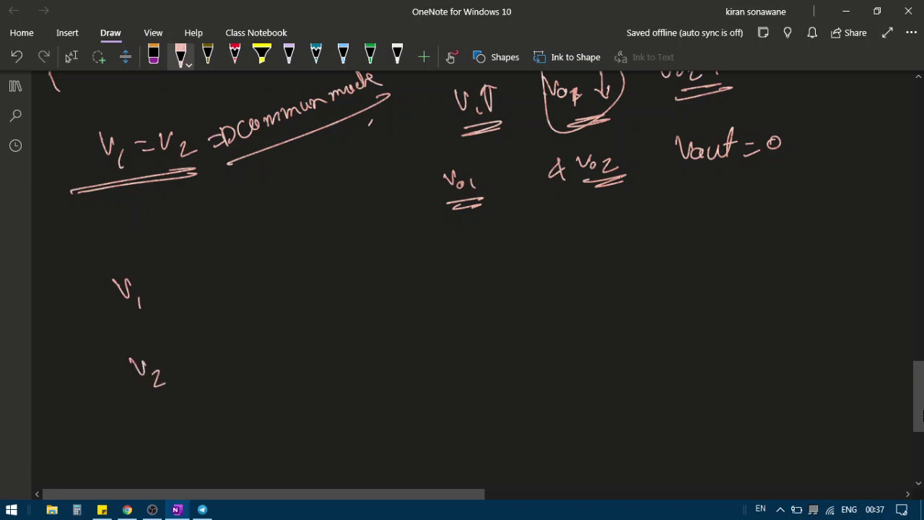
{"action": "mouse_move", "coordinate": [337, 286]}
{"action": "left_mouse_down"}
{"action": "mouse_move", "coordinate": [353, 285]}
{"action": "mouse_move", "coordinate": [361, 297]}
{"action": "left_mouse_up"}
{"action": "mouse_move", "coordinate": [368, 299]}
{"action": "left_mouse_down"}
{"action": "mouse_move", "coordinate": [382, 310]}
{"action": "mouse_move", "coordinate": [418, 302]}
{"action": "mouse_move", "coordinate": [448, 276]}
{"action": "mouse_move", "coordinate": [456, 297]}
{"action": "left_mouse_up"}
{"action": "left_click", "coordinate": [457, 284]}
{"action": "left_click_drag", "start_coordinate": [476, 284], "coordinate": [482, 297]}
{"action": "mouse_move", "coordinate": [639, 257]}
{"action": "left_mouse_down"}
{"action": "mouse_move", "coordinate": [654, 254]}
{"action": "mouse_move", "coordinate": [664, 265]}
{"action": "left_mouse_up"}
{"action": "mouse_move", "coordinate": [673, 266]}
{"action": "left_mouse_down"}
{"action": "mouse_move", "coordinate": [674, 276]}
{"action": "mouse_move", "coordinate": [706, 269]}
{"action": "mouse_move", "coordinate": [732, 250]}
{"action": "left_mouse_up"}
{"action": "mouse_move", "coordinate": [736, 254]}
{"action": "left_mouse_down"}
{"action": "mouse_move", "coordinate": [740, 268]}
{"action": "mouse_move", "coordinate": [753, 268]}
{"action": "left_mouse_up"}
- Write 'Vout = Vo1 − Vo2 ∝ V2 − V1', rule a line above it, and bracket it
{"action": "left_click_drag", "start_coordinate": [435, 355], "coordinate": [482, 378]}
{"action": "left_click_drag", "start_coordinate": [476, 371], "coordinate": [523, 366]}
{"action": "left_click_drag", "start_coordinate": [512, 372], "coordinate": [523, 371]}
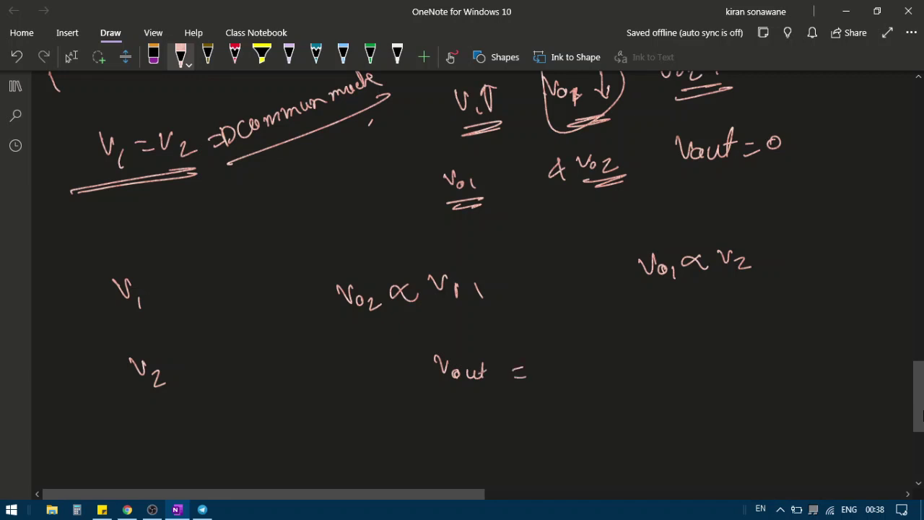
{"action": "left_click_drag", "start_coordinate": [587, 349], "coordinate": [607, 357]}
{"action": "mouse_move", "coordinate": [620, 359]}
{"action": "left_mouse_down"}
{"action": "mouse_move", "coordinate": [623, 370]}
{"action": "mouse_move", "coordinate": [654, 352]}
{"action": "left_mouse_up"}
{"action": "left_click_drag", "start_coordinate": [662, 342], "coordinate": [711, 359]}
{"action": "mouse_move", "coordinate": [556, 419]}
{"action": "left_mouse_down"}
{"action": "mouse_move", "coordinate": [555, 432]}
{"action": "mouse_move", "coordinate": [570, 432]}
{"action": "mouse_move", "coordinate": [630, 408]}
{"action": "left_mouse_up"}
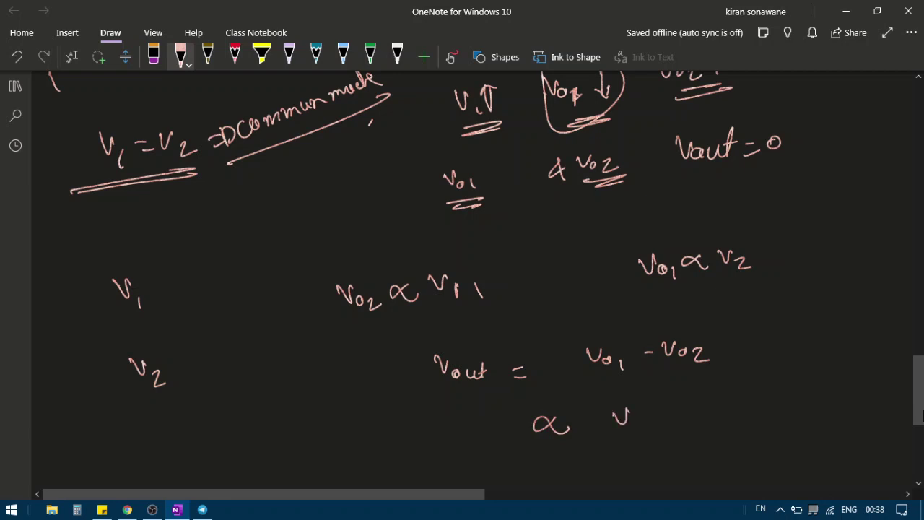
{"action": "left_click_drag", "start_coordinate": [638, 424], "coordinate": [653, 433]}
{"action": "left_click_drag", "start_coordinate": [664, 415], "coordinate": [698, 401]}
{"action": "left_click_drag", "start_coordinate": [704, 409], "coordinate": [704, 425]}
{"action": "left_click_drag", "start_coordinate": [438, 308], "coordinate": [796, 283]}
{"action": "left_click", "coordinate": [560, 376]}
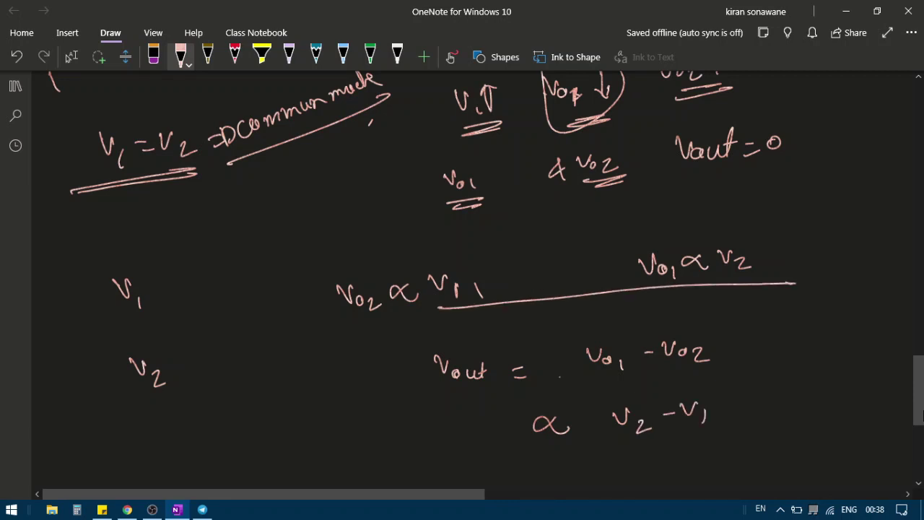
{"action": "mouse_move", "coordinate": [719, 317]}
{"action": "left_mouse_down"}
{"action": "mouse_move", "coordinate": [764, 383]}
{"action": "mouse_move", "coordinate": [720, 432]}
{"action": "left_mouse_up"}
{"action": "mouse_move", "coordinate": [446, 336]}
{"action": "left_mouse_down"}
{"action": "mouse_move", "coordinate": [425, 343]}
{"action": "mouse_move", "coordinate": [455, 442]}
{"action": "mouse_move", "coordinate": [475, 442]}
{"action": "left_mouse_up"}
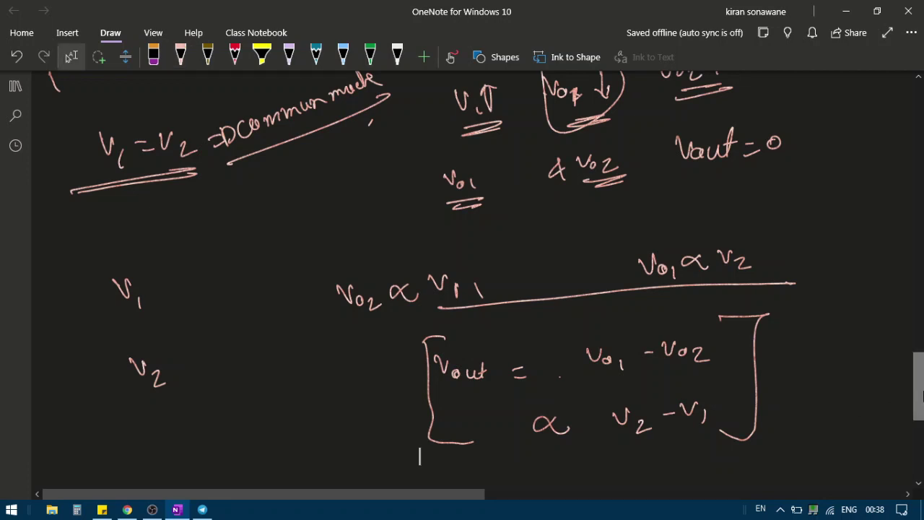
- Draw a pink dividing line across the page below the derivation
{"action": "scroll", "coordinate": [922, 415], "scroll_direction": "down", "scroll_amount": 3}
{"action": "left_click_drag", "start_coordinate": [921, 415], "coordinate": [921, 455]}
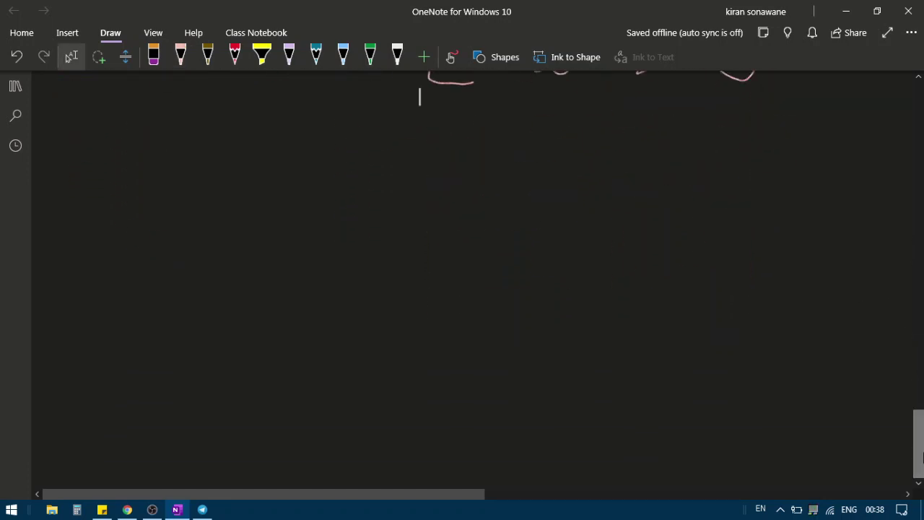
{"action": "left_click_drag", "start_coordinate": [40, 136], "coordinate": [896, 82]}
{"action": "mouse_move", "coordinate": [731, 81]}
{"action": "left_mouse_down"}
{"action": "mouse_move", "coordinate": [177, 185]}
{"action": "mouse_move", "coordinate": [154, 174]}
{"action": "mouse_move", "coordinate": [167, 233]}
{"action": "left_mouse_up"}
- Handwrite 'Differential amplifier is building block of op-Amp' and underline it
{"action": "left_click_drag", "start_coordinate": [176, 173], "coordinate": [181, 225]}
{"action": "mouse_move", "coordinate": [192, 190]}
{"action": "left_mouse_down"}
{"action": "mouse_move", "coordinate": [194, 202]}
{"action": "mouse_move", "coordinate": [266, 192]}
{"action": "mouse_move", "coordinate": [294, 156]}
{"action": "left_mouse_up"}
{"action": "mouse_move", "coordinate": [362, 172]}
{"action": "left_mouse_down"}
{"action": "mouse_move", "coordinate": [350, 189]}
{"action": "mouse_move", "coordinate": [396, 181]}
{"action": "mouse_move", "coordinate": [423, 189]}
{"action": "mouse_move", "coordinate": [465, 146]}
{"action": "mouse_move", "coordinate": [476, 174]}
{"action": "mouse_move", "coordinate": [550, 142]}
{"action": "mouse_move", "coordinate": [556, 166]}
{"action": "left_mouse_up"}
{"action": "mouse_move", "coordinate": [589, 121]}
{"action": "left_mouse_down"}
{"action": "mouse_move", "coordinate": [603, 153]}
{"action": "mouse_move", "coordinate": [758, 135]}
{"action": "mouse_move", "coordinate": [779, 108]}
{"action": "mouse_move", "coordinate": [849, 142]}
{"action": "left_mouse_up"}
{"action": "left_click_drag", "start_coordinate": [861, 106], "coordinate": [875, 142]}
{"action": "mouse_move", "coordinate": [213, 274]}
{"action": "left_mouse_down"}
{"action": "mouse_move", "coordinate": [253, 249]}
{"action": "mouse_move", "coordinate": [325, 260]}
{"action": "mouse_move", "coordinate": [348, 310]}
{"action": "mouse_move", "coordinate": [394, 267]}
{"action": "mouse_move", "coordinate": [431, 267]}
{"action": "mouse_move", "coordinate": [468, 249]}
{"action": "mouse_move", "coordinate": [509, 252]}
{"action": "left_mouse_up"}
{"action": "left_click_drag", "start_coordinate": [171, 330], "coordinate": [558, 284]}
{"action": "left_click", "coordinate": [70, 57]}
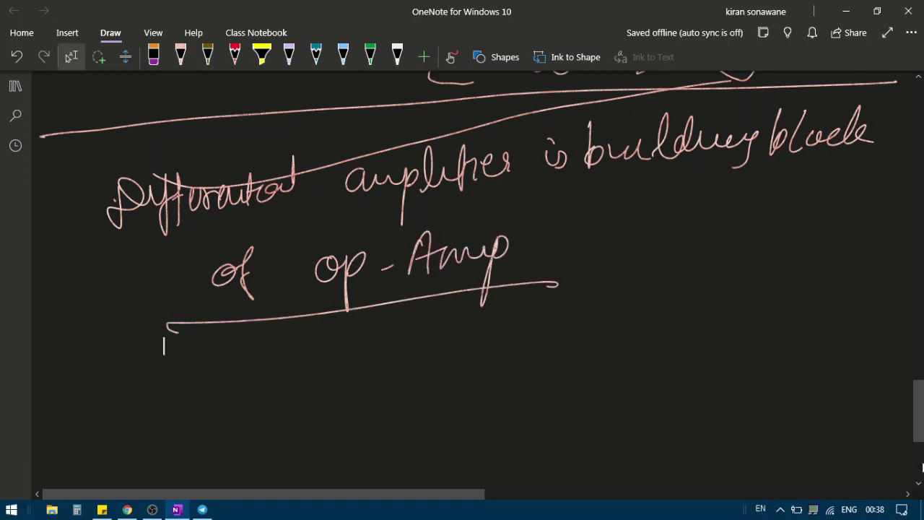
{"action": "scroll", "coordinate": [922, 462], "scroll_direction": "down", "scroll_amount": 3}
{"action": "scroll", "coordinate": [922, 464], "scroll_direction": "down", "scroll_amount": 2}
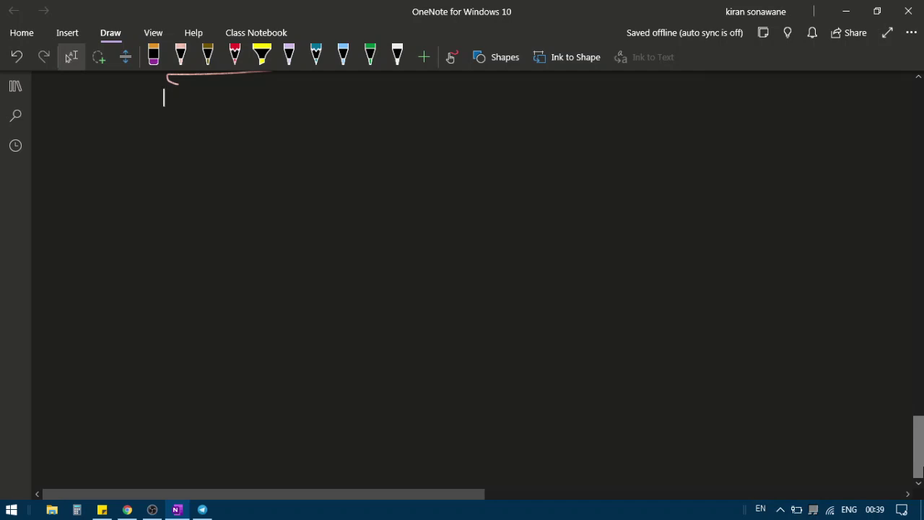
- In pink ink, write the heading '① Common mode gain' with an underlined A(c) symbol
{"action": "mouse_move", "coordinate": [229, 167]}
{"action": "left_mouse_down"}
{"action": "mouse_move", "coordinate": [198, 166]}
{"action": "mouse_move", "coordinate": [186, 184]}
{"action": "left_mouse_up"}
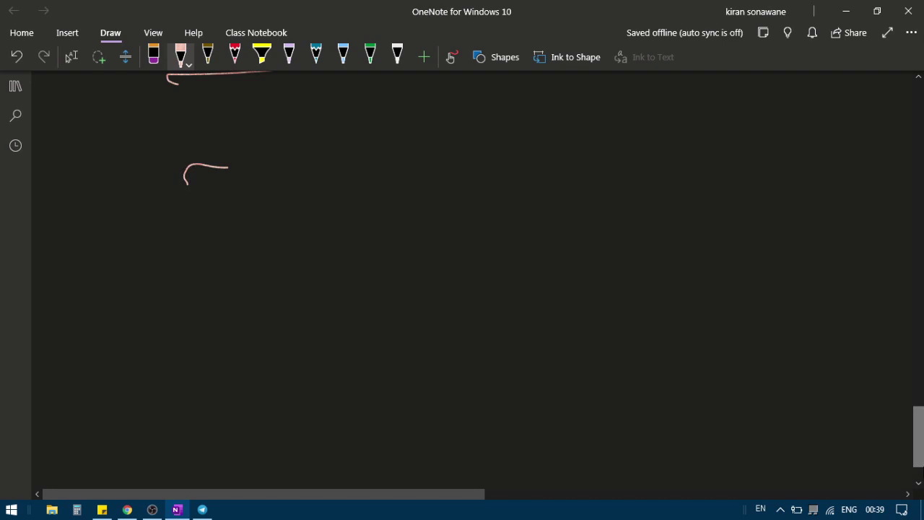
{"action": "mouse_move", "coordinate": [216, 111]}
{"action": "left_mouse_down"}
{"action": "mouse_move", "coordinate": [218, 123]}
{"action": "mouse_move", "coordinate": [214, 104]}
{"action": "left_mouse_up"}
{"action": "left_click_drag", "start_coordinate": [283, 108], "coordinate": [282, 132]}
{"action": "left_click_drag", "start_coordinate": [287, 114], "coordinate": [337, 121]}
{"action": "mouse_move", "coordinate": [345, 109]}
{"action": "left_mouse_down"}
{"action": "mouse_move", "coordinate": [423, 117]}
{"action": "mouse_move", "coordinate": [452, 106]}
{"action": "left_mouse_up"}
{"action": "mouse_move", "coordinate": [483, 101]}
{"action": "left_mouse_down"}
{"action": "mouse_move", "coordinate": [586, 113]}
{"action": "mouse_move", "coordinate": [593, 102]}
{"action": "left_mouse_up"}
{"action": "left_click_drag", "start_coordinate": [602, 94], "coordinate": [598, 110]}
{"action": "mouse_move", "coordinate": [623, 96]}
{"action": "left_mouse_down"}
{"action": "mouse_move", "coordinate": [615, 104]}
{"action": "mouse_move", "coordinate": [639, 117]}
{"action": "left_mouse_up"}
{"action": "left_click_drag", "start_coordinate": [611, 125], "coordinate": [635, 122]}
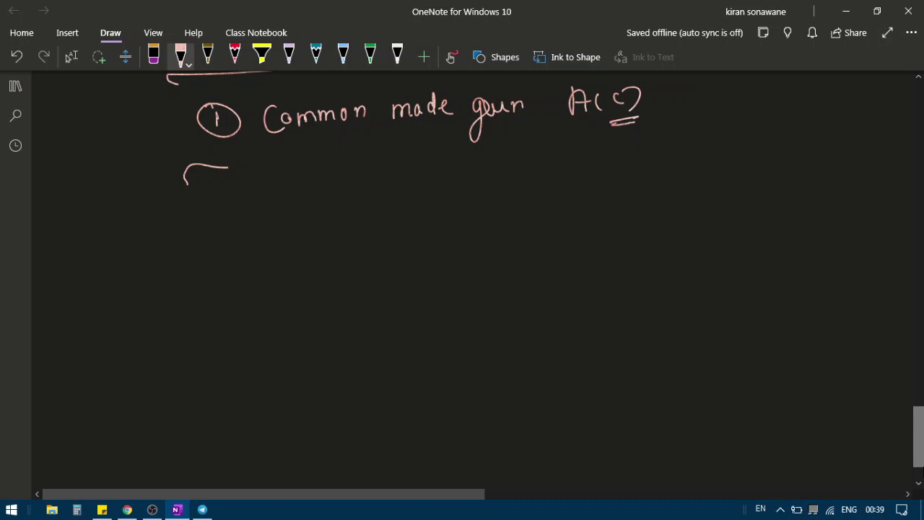
- Write 'A(c) =' with a fraction line and the numerator 'double ended o/p'
{"action": "left_click_drag", "start_coordinate": [305, 203], "coordinate": [312, 193]}
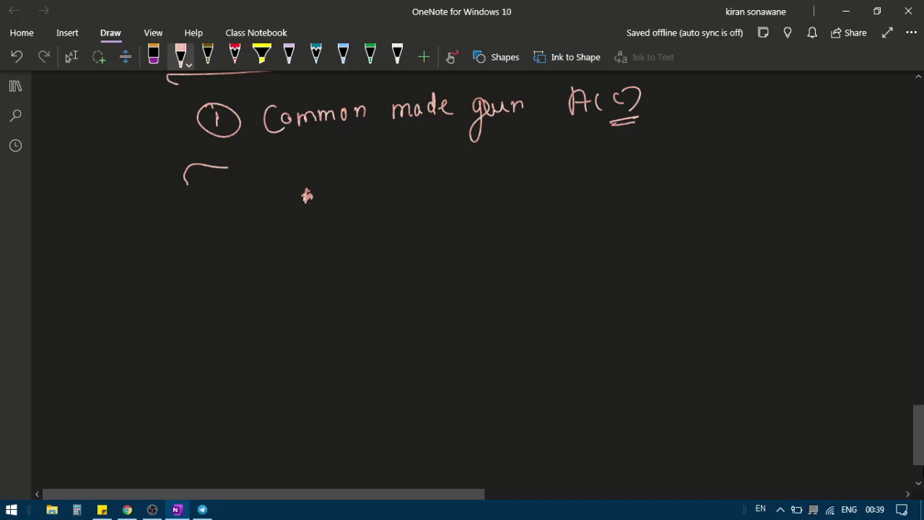
{"action": "left_click_drag", "start_coordinate": [378, 224], "coordinate": [396, 221]}
{"action": "left_click_drag", "start_coordinate": [383, 215], "coordinate": [405, 218]}
{"action": "mouse_move", "coordinate": [433, 203]}
{"action": "left_mouse_down"}
{"action": "mouse_move", "coordinate": [426, 213]}
{"action": "mouse_move", "coordinate": [438, 219]}
{"action": "left_mouse_up"}
{"action": "left_click_drag", "start_coordinate": [464, 204], "coordinate": [474, 203]}
{"action": "left_click_drag", "start_coordinate": [464, 212], "coordinate": [861, 181]}
{"action": "mouse_move", "coordinate": [576, 174]}
{"action": "left_mouse_down"}
{"action": "mouse_move", "coordinate": [541, 186]}
{"action": "mouse_move", "coordinate": [551, 188]}
{"action": "left_mouse_up"}
{"action": "left_click_drag", "start_coordinate": [562, 176], "coordinate": [575, 177]}
{"action": "mouse_move", "coordinate": [587, 158]}
{"action": "left_mouse_down"}
{"action": "mouse_move", "coordinate": [589, 182]}
{"action": "mouse_move", "coordinate": [593, 173]}
{"action": "left_mouse_up"}
{"action": "mouse_move", "coordinate": [597, 156]}
{"action": "left_mouse_down"}
{"action": "mouse_move", "coordinate": [599, 182]}
{"action": "mouse_move", "coordinate": [654, 174]}
{"action": "left_mouse_up"}
{"action": "mouse_move", "coordinate": [653, 175]}
{"action": "left_mouse_down"}
{"action": "mouse_move", "coordinate": [674, 152]}
{"action": "mouse_move", "coordinate": [704, 163]}
{"action": "mouse_move", "coordinate": [715, 140]}
{"action": "mouse_move", "coordinate": [744, 152]}
{"action": "left_mouse_up"}
{"action": "left_click", "coordinate": [680, 168]}
{"action": "mouse_move", "coordinate": [751, 138]}
{"action": "left_mouse_down"}
{"action": "mouse_move", "coordinate": [747, 169]}
{"action": "mouse_move", "coordinate": [772, 149]}
{"action": "left_mouse_up"}
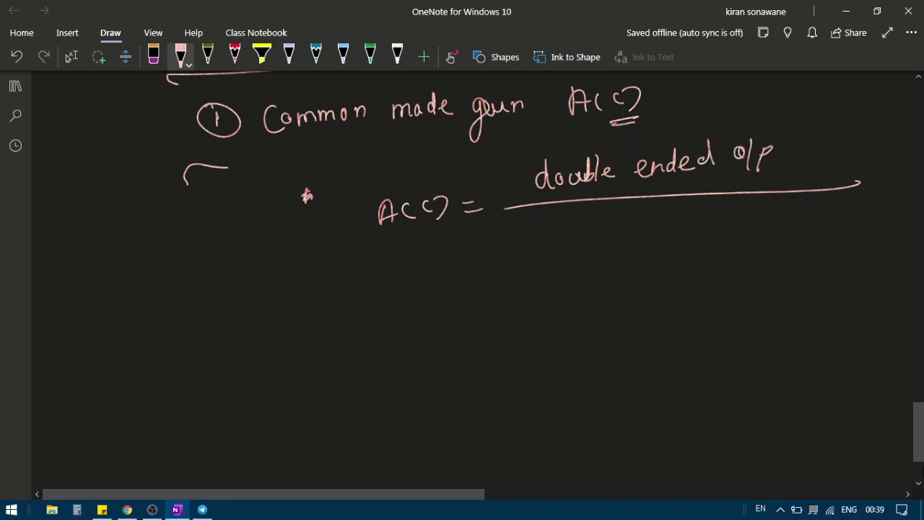
- Write the denominator 'common mode input vtg', underlined with a brace mark
{"action": "mouse_move", "coordinate": [552, 219]}
{"action": "left_mouse_down"}
{"action": "mouse_move", "coordinate": [553, 240]}
{"action": "mouse_move", "coordinate": [584, 232]}
{"action": "left_mouse_up"}
{"action": "left_click_drag", "start_coordinate": [593, 221], "coordinate": [592, 233]}
{"action": "left_click_drag", "start_coordinate": [608, 220], "coordinate": [618, 220]}
{"action": "mouse_move", "coordinate": [638, 214]}
{"action": "left_mouse_down"}
{"action": "mouse_move", "coordinate": [652, 213]}
{"action": "mouse_move", "coordinate": [655, 227]}
{"action": "left_mouse_up"}
{"action": "left_click_drag", "start_coordinate": [681, 216], "coordinate": [660, 253]}
{"action": "left_click_drag", "start_coordinate": [545, 267], "coordinate": [709, 245]}
{"action": "mouse_move", "coordinate": [647, 283]}
{"action": "left_mouse_down"}
{"action": "mouse_move", "coordinate": [632, 316]}
{"action": "mouse_move", "coordinate": [624, 311]}
{"action": "left_mouse_up"}
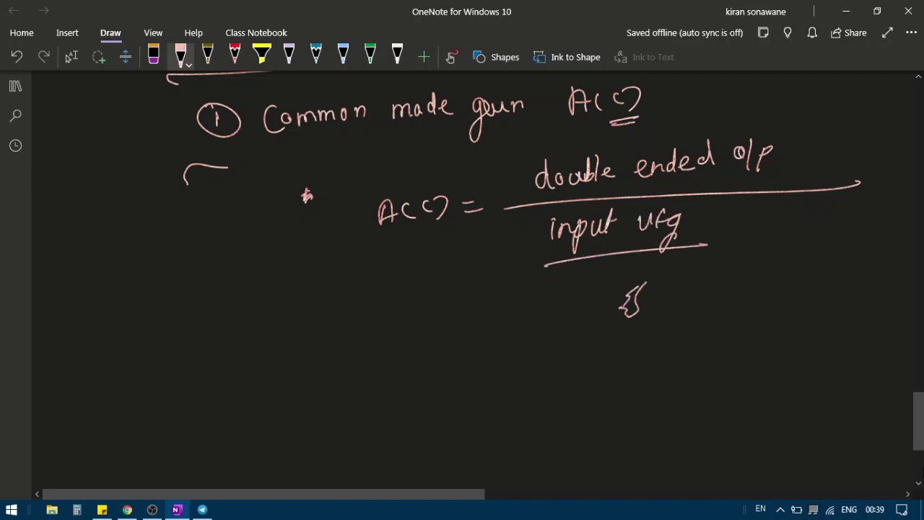
{"action": "mouse_move", "coordinate": [424, 229]}
{"action": "left_mouse_down"}
{"action": "mouse_move", "coordinate": [438, 222]}
{"action": "mouse_move", "coordinate": [435, 231]}
{"action": "left_mouse_up"}
{"action": "mouse_move", "coordinate": [499, 236]}
{"action": "left_mouse_down"}
{"action": "mouse_move", "coordinate": [503, 247]}
{"action": "mouse_move", "coordinate": [514, 244]}
{"action": "mouse_move", "coordinate": [545, 221]}
{"action": "left_mouse_up"}
{"action": "mouse_move", "coordinate": [498, 270]}
{"action": "left_mouse_down"}
{"action": "mouse_move", "coordinate": [530, 244]}
{"action": "mouse_move", "coordinate": [542, 249]}
{"action": "left_mouse_up"}
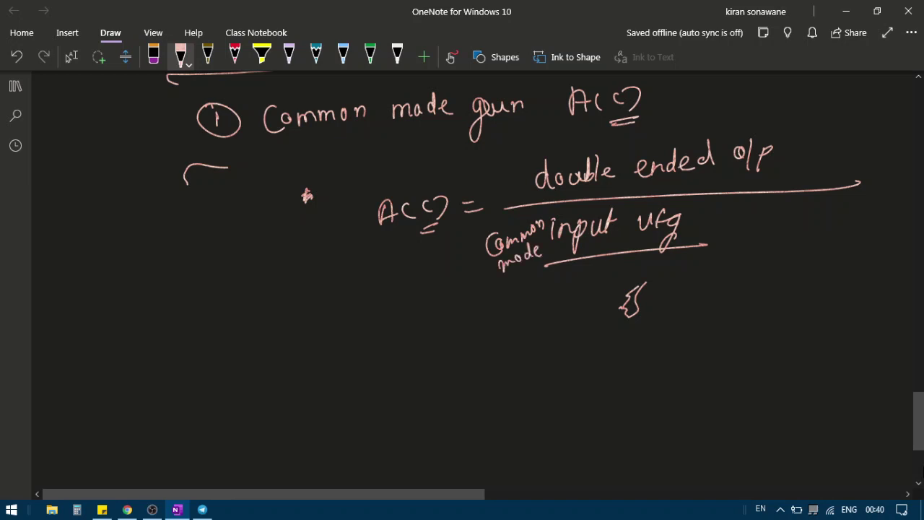
- Write 'Ideally A(C) = 0' at lower left and double underline it
{"action": "mouse_move", "coordinate": [181, 347]}
{"action": "left_mouse_down"}
{"action": "mouse_move", "coordinate": [236, 356]}
{"action": "mouse_move", "coordinate": [251, 325]}
{"action": "mouse_move", "coordinate": [279, 333]}
{"action": "left_mouse_up"}
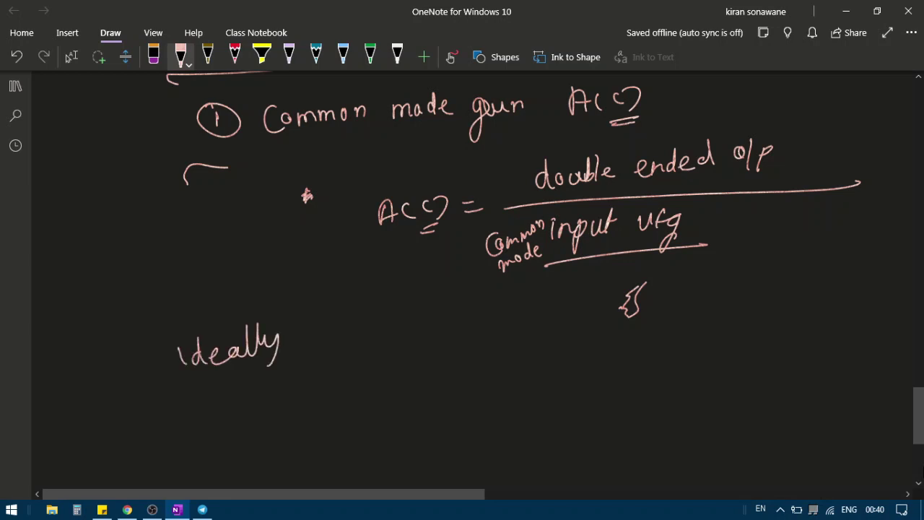
{"action": "left_click_drag", "start_coordinate": [330, 365], "coordinate": [368, 357]}
{"action": "mouse_move", "coordinate": [383, 340]}
{"action": "left_mouse_down"}
{"action": "mouse_move", "coordinate": [376, 355]}
{"action": "mouse_move", "coordinate": [390, 356]}
{"action": "left_mouse_up"}
{"action": "mouse_move", "coordinate": [410, 336]}
{"action": "left_mouse_down"}
{"action": "mouse_move", "coordinate": [429, 336]}
{"action": "mouse_move", "coordinate": [428, 348]}
{"action": "left_mouse_up"}
{"action": "mouse_move", "coordinate": [473, 338]}
{"action": "left_mouse_down"}
{"action": "mouse_move", "coordinate": [460, 351]}
{"action": "mouse_move", "coordinate": [474, 340]}
{"action": "left_mouse_up"}
{"action": "left_click_drag", "start_coordinate": [312, 390], "coordinate": [496, 365]}
{"action": "left_click_drag", "start_coordinate": [304, 405], "coordinate": [492, 374]}
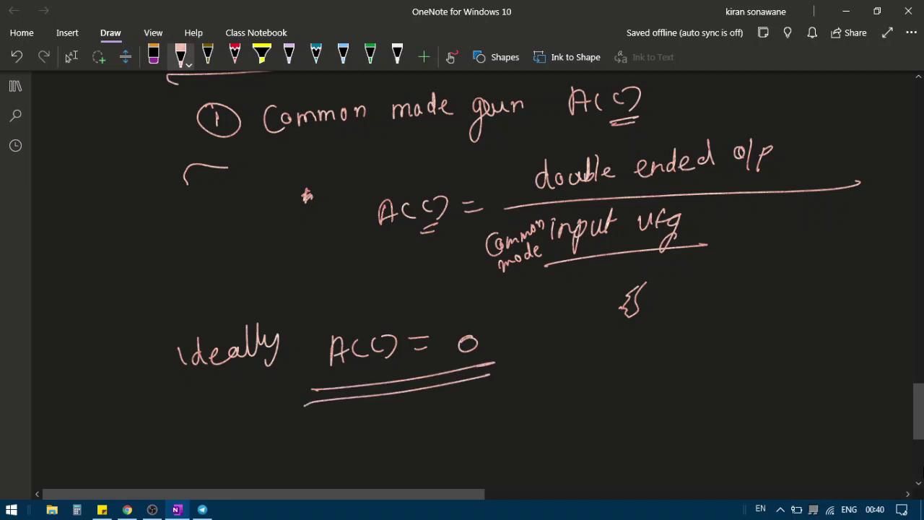
- Write 'A(c) → very very small' and underline 'very very small'
{"action": "left_click_drag", "start_coordinate": [580, 359], "coordinate": [601, 343]}
{"action": "left_click_drag", "start_coordinate": [623, 332], "coordinate": [620, 348]}
{"action": "left_click_drag", "start_coordinate": [631, 330], "coordinate": [650, 350]}
{"action": "mouse_move", "coordinate": [683, 318]}
{"action": "left_mouse_down"}
{"action": "mouse_move", "coordinate": [710, 316]}
{"action": "mouse_move", "coordinate": [710, 335]}
{"action": "mouse_move", "coordinate": [748, 311]}
{"action": "mouse_move", "coordinate": [782, 306]}
{"action": "mouse_move", "coordinate": [782, 331]}
{"action": "left_mouse_up"}
{"action": "mouse_move", "coordinate": [793, 307]}
{"action": "left_mouse_down"}
{"action": "mouse_move", "coordinate": [788, 329]}
{"action": "mouse_move", "coordinate": [806, 304]}
{"action": "mouse_move", "coordinate": [830, 323]}
{"action": "left_mouse_up"}
{"action": "mouse_move", "coordinate": [849, 283]}
{"action": "left_mouse_down"}
{"action": "mouse_move", "coordinate": [843, 303]}
{"action": "mouse_move", "coordinate": [886, 287]}
{"action": "left_mouse_up"}
{"action": "left_click_drag", "start_coordinate": [884, 295], "coordinate": [890, 273]}
{"action": "left_click_drag", "start_coordinate": [891, 295], "coordinate": [897, 272]}
{"action": "left_click_drag", "start_coordinate": [721, 346], "coordinate": [912, 315]}
- Start the next item with a circled 2 at the left edge
{"action": "left_click_drag", "start_coordinate": [53, 368], "coordinate": [59, 382]}
{"action": "left_click_drag", "start_coordinate": [121, 426], "coordinate": [153, 450]}
{"action": "left_click_drag", "start_coordinate": [145, 416], "coordinate": [142, 414]}
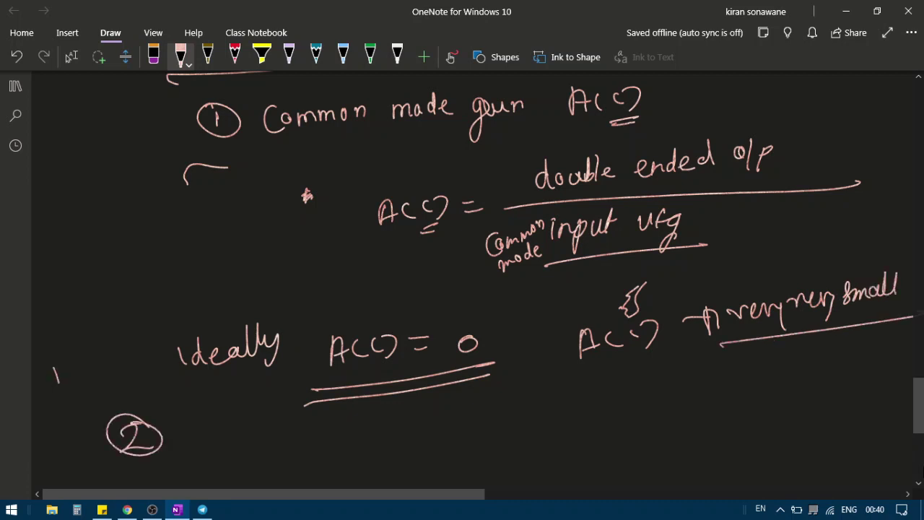
- Write the heading '② Diff mode gain A(d)' with the d double underlined
{"action": "scroll", "coordinate": [919, 433], "scroll_direction": "down", "scroll_amount": 3}
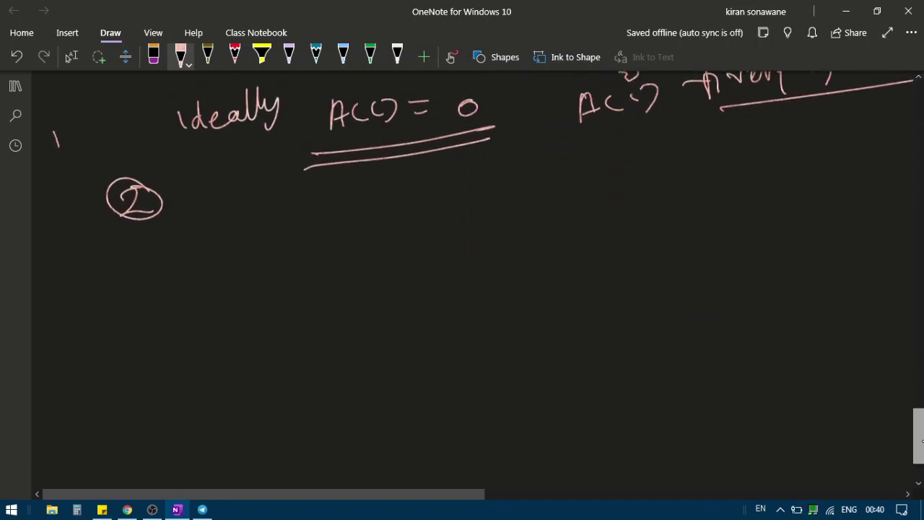
{"action": "left_click_drag", "start_coordinate": [123, 283], "coordinate": [132, 313]}
{"action": "mouse_move", "coordinate": [197, 190]}
{"action": "left_mouse_down"}
{"action": "mouse_move", "coordinate": [237, 206]}
{"action": "mouse_move", "coordinate": [245, 235]}
{"action": "mouse_move", "coordinate": [328, 206]}
{"action": "mouse_move", "coordinate": [401, 211]}
{"action": "mouse_move", "coordinate": [415, 193]}
{"action": "mouse_move", "coordinate": [421, 206]}
{"action": "mouse_move", "coordinate": [442, 189]}
{"action": "mouse_move", "coordinate": [451, 202]}
{"action": "mouse_move", "coordinate": [500, 182]}
{"action": "mouse_move", "coordinate": [513, 204]}
{"action": "mouse_move", "coordinate": [538, 206]}
{"action": "mouse_move", "coordinate": [565, 196]}
{"action": "left_mouse_up"}
{"action": "left_click_drag", "start_coordinate": [533, 205], "coordinate": [552, 202]}
{"action": "left_click_drag", "start_coordinate": [539, 210], "coordinate": [551, 208]}
- Write 'A(d) =' with numerator 'double ended output' over a fraction line
{"action": "mouse_move", "coordinate": [178, 342]}
{"action": "left_mouse_down"}
{"action": "mouse_move", "coordinate": [185, 304]}
{"action": "mouse_move", "coordinate": [195, 339]}
{"action": "left_mouse_up"}
{"action": "left_click_drag", "start_coordinate": [179, 329], "coordinate": [207, 337]}
{"action": "mouse_move", "coordinate": [231, 324]}
{"action": "left_mouse_down"}
{"action": "mouse_move", "coordinate": [232, 301]}
{"action": "mouse_move", "coordinate": [245, 335]}
{"action": "left_mouse_up"}
{"action": "left_click_drag", "start_coordinate": [270, 316], "coordinate": [284, 316]}
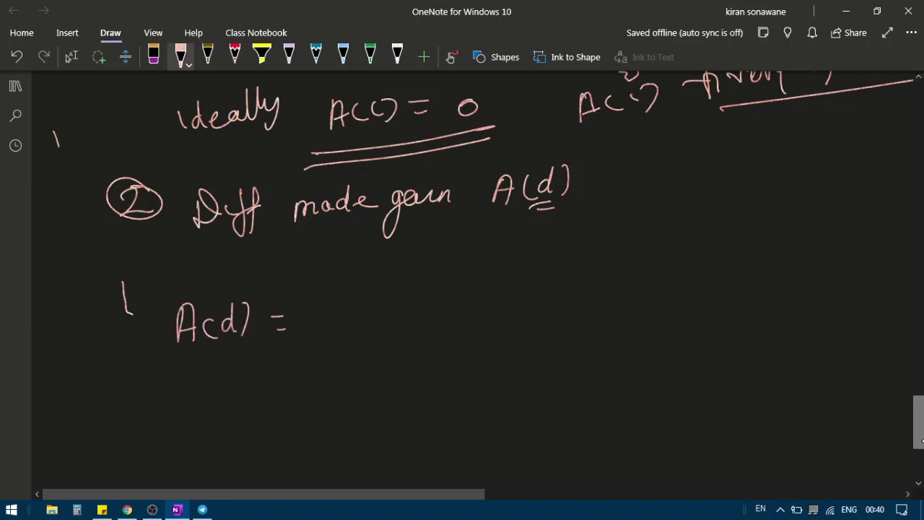
{"action": "mouse_move", "coordinate": [379, 286]}
{"action": "left_mouse_down"}
{"action": "mouse_move", "coordinate": [420, 269]}
{"action": "mouse_move", "coordinate": [439, 286]}
{"action": "mouse_move", "coordinate": [511, 278]}
{"action": "left_mouse_up"}
{"action": "left_click_drag", "start_coordinate": [521, 264], "coordinate": [525, 277]}
{"action": "left_click_drag", "start_coordinate": [533, 269], "coordinate": [552, 271]}
{"action": "mouse_move", "coordinate": [562, 239]}
{"action": "left_mouse_down"}
{"action": "mouse_move", "coordinate": [560, 272]}
{"action": "mouse_move", "coordinate": [618, 265]}
{"action": "left_mouse_up"}
{"action": "left_click_drag", "start_coordinate": [624, 231], "coordinate": [623, 293]}
{"action": "mouse_move", "coordinate": [634, 254]}
{"action": "left_mouse_down"}
{"action": "mouse_move", "coordinate": [681, 224]}
{"action": "mouse_move", "coordinate": [674, 257]}
{"action": "left_mouse_up"}
{"action": "left_click_drag", "start_coordinate": [679, 240], "coordinate": [689, 240]}
{"action": "left_click_drag", "start_coordinate": [354, 324], "coordinate": [757, 275]}
{"action": "left_click_drag", "start_coordinate": [711, 267], "coordinate": [578, 307]}
- Write the denominator 'diff mode input' under the fraction line
{"action": "mouse_move", "coordinate": [395, 353]}
{"action": "left_mouse_down"}
{"action": "mouse_move", "coordinate": [383, 369]}
{"action": "mouse_move", "coordinate": [398, 370]}
{"action": "left_mouse_up"}
{"action": "left_click_drag", "start_coordinate": [406, 355], "coordinate": [408, 370]}
{"action": "left_click_drag", "start_coordinate": [420, 339], "coordinate": [409, 382]}
{"action": "left_click_drag", "start_coordinate": [431, 335], "coordinate": [419, 384]}
{"action": "left_click_drag", "start_coordinate": [415, 352], "coordinate": [432, 351]}
{"action": "mouse_move", "coordinate": [454, 349]}
{"action": "left_mouse_down"}
{"action": "mouse_move", "coordinate": [451, 364]}
{"action": "mouse_move", "coordinate": [469, 364]}
{"action": "left_mouse_up"}
{"action": "left_click_drag", "start_coordinate": [469, 352], "coordinate": [484, 354]}
{"action": "mouse_move", "coordinate": [500, 328]}
{"action": "left_mouse_down"}
{"action": "mouse_move", "coordinate": [501, 355]}
{"action": "mouse_move", "coordinate": [548, 346]}
{"action": "left_mouse_up"}
{"action": "mouse_move", "coordinate": [550, 340]}
{"action": "left_mouse_down"}
{"action": "mouse_move", "coordinate": [562, 354]}
{"action": "mouse_move", "coordinate": [611, 331]}
{"action": "mouse_move", "coordinate": [618, 339]}
{"action": "left_mouse_up"}
{"action": "left_click_drag", "start_coordinate": [611, 325], "coordinate": [628, 322]}
- Write 'practically A(d) >>> very large', then stop inking
{"action": "mouse_move", "coordinate": [259, 415]}
{"action": "left_mouse_down"}
{"action": "mouse_move", "coordinate": [254, 454]}
{"action": "mouse_move", "coordinate": [277, 430]}
{"action": "left_mouse_up"}
{"action": "mouse_move", "coordinate": [286, 419]}
{"action": "left_mouse_down"}
{"action": "mouse_move", "coordinate": [292, 433]}
{"action": "mouse_move", "coordinate": [310, 426]}
{"action": "mouse_move", "coordinate": [333, 394]}
{"action": "mouse_move", "coordinate": [334, 429]}
{"action": "left_mouse_up"}
{"action": "left_click_drag", "start_coordinate": [336, 408], "coordinate": [366, 423]}
{"action": "mouse_move", "coordinate": [365, 398]}
{"action": "left_mouse_down"}
{"action": "mouse_move", "coordinate": [379, 422]}
{"action": "mouse_move", "coordinate": [389, 422]}
{"action": "left_mouse_up"}
{"action": "mouse_move", "coordinate": [389, 406]}
{"action": "left_mouse_down"}
{"action": "mouse_move", "coordinate": [407, 429]}
{"action": "mouse_move", "coordinate": [454, 403]}
{"action": "left_mouse_up"}
{"action": "left_click", "coordinate": [444, 401]}
{"action": "mouse_move", "coordinate": [442, 411]}
{"action": "left_mouse_down"}
{"action": "mouse_move", "coordinate": [464, 407]}
{"action": "mouse_move", "coordinate": [468, 417]}
{"action": "left_mouse_up"}
{"action": "left_click_drag", "start_coordinate": [489, 404], "coordinate": [484, 416]}
{"action": "mouse_move", "coordinate": [494, 394]}
{"action": "left_mouse_down"}
{"action": "mouse_move", "coordinate": [493, 416]}
{"action": "mouse_move", "coordinate": [564, 416]}
{"action": "left_mouse_up"}
{"action": "mouse_move", "coordinate": [587, 394]}
{"action": "left_mouse_down"}
{"action": "mouse_move", "coordinate": [614, 402]}
{"action": "mouse_move", "coordinate": [597, 413]}
{"action": "left_mouse_up"}
{"action": "mouse_move", "coordinate": [653, 382]}
{"action": "left_mouse_down"}
{"action": "mouse_move", "coordinate": [644, 405]}
{"action": "mouse_move", "coordinate": [672, 368]}
{"action": "left_mouse_up"}
{"action": "mouse_move", "coordinate": [670, 381]}
{"action": "left_mouse_down"}
{"action": "mouse_move", "coordinate": [688, 371]}
{"action": "mouse_move", "coordinate": [712, 383]}
{"action": "mouse_move", "coordinate": [748, 361]}
{"action": "mouse_move", "coordinate": [770, 383]}
{"action": "mouse_move", "coordinate": [784, 376]}
{"action": "mouse_move", "coordinate": [810, 387]}
{"action": "left_mouse_up"}
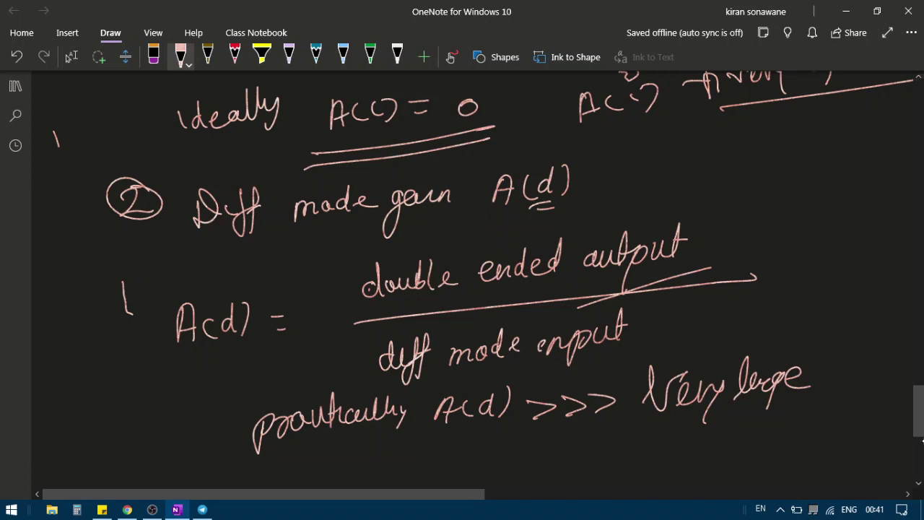
{"action": "left_click", "coordinate": [72, 57]}
- In pink ink, write the underlined heading '③ Common mode rejection ratio (CMRR)' with a sloping arrow
{"action": "scroll", "coordinate": [922, 442], "scroll_direction": "down", "scroll_amount": 5}
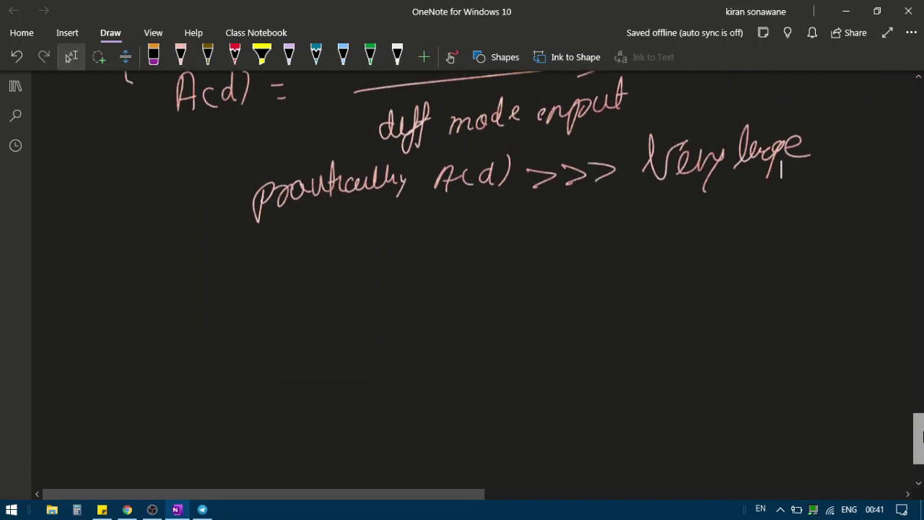
{"action": "left_click", "coordinate": [181, 57]}
{"action": "mouse_move", "coordinate": [96, 205]}
{"action": "left_mouse_down"}
{"action": "mouse_move", "coordinate": [93, 232]}
{"action": "mouse_move", "coordinate": [71, 221]}
{"action": "left_mouse_up"}
{"action": "mouse_move", "coordinate": [167, 209]}
{"action": "left_mouse_down"}
{"action": "mouse_move", "coordinate": [170, 237]}
{"action": "mouse_move", "coordinate": [338, 206]}
{"action": "mouse_move", "coordinate": [363, 225]}
{"action": "mouse_move", "coordinate": [401, 186]}
{"action": "mouse_move", "coordinate": [426, 213]}
{"action": "mouse_move", "coordinate": [488, 204]}
{"action": "mouse_move", "coordinate": [491, 257]}
{"action": "left_mouse_up"}
{"action": "mouse_move", "coordinate": [524, 208]}
{"action": "left_mouse_down"}
{"action": "mouse_move", "coordinate": [615, 190]}
{"action": "mouse_move", "coordinate": [650, 201]}
{"action": "mouse_move", "coordinate": [745, 188]}
{"action": "left_mouse_up"}
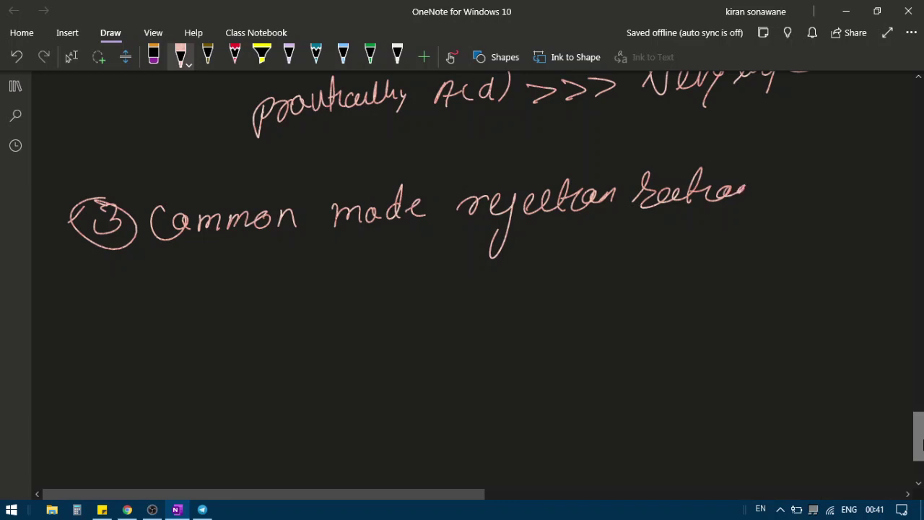
{"action": "left_click_drag", "start_coordinate": [147, 253], "coordinate": [809, 228]}
{"action": "left_click_drag", "start_coordinate": [629, 276], "coordinate": [353, 338]}
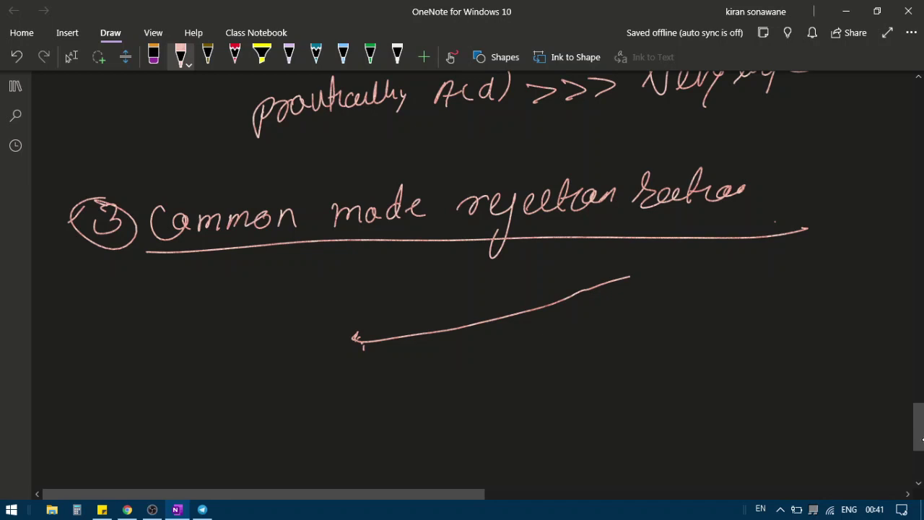
{"action": "mouse_move", "coordinate": [776, 171]}
{"action": "left_mouse_down"}
{"action": "mouse_move", "coordinate": [771, 199]}
{"action": "mouse_move", "coordinate": [826, 186]}
{"action": "mouse_move", "coordinate": [837, 196]}
{"action": "left_mouse_up"}
{"action": "mouse_move", "coordinate": [840, 196]}
{"action": "left_mouse_down"}
{"action": "mouse_move", "coordinate": [849, 179]}
{"action": "mouse_move", "coordinate": [860, 195]}
{"action": "left_mouse_up"}
{"action": "left_click_drag", "start_coordinate": [863, 172], "coordinate": [866, 199]}
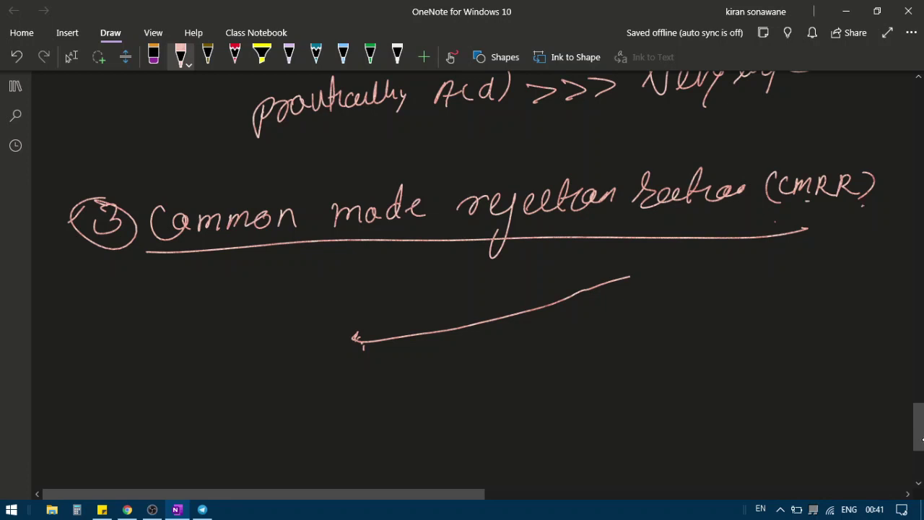
- Write 'CMRR = A(d)/A(c)' with an up arrow by A(d) and a down arrow by A(c)
{"action": "mouse_move", "coordinate": [241, 387]}
{"action": "left_mouse_down"}
{"action": "mouse_move", "coordinate": [257, 405]}
{"action": "mouse_move", "coordinate": [355, 386]}
{"action": "left_mouse_up"}
{"action": "left_click_drag", "start_coordinate": [347, 397], "coordinate": [358, 396]}
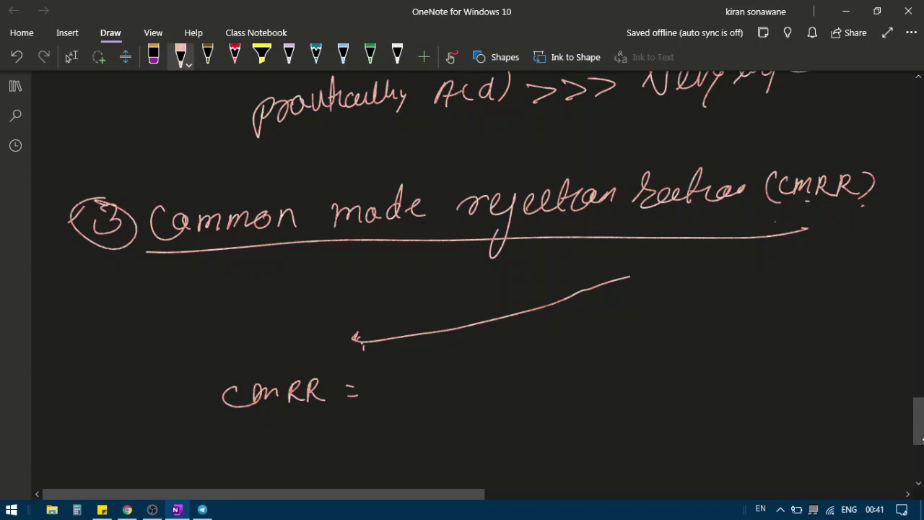
{"action": "left_click_drag", "start_coordinate": [380, 396], "coordinate": [389, 354]}
{"action": "mouse_move", "coordinate": [443, 380]}
{"action": "left_mouse_down"}
{"action": "mouse_move", "coordinate": [452, 352]}
{"action": "mouse_move", "coordinate": [459, 377]}
{"action": "left_mouse_up"}
{"action": "mouse_move", "coordinate": [473, 360]}
{"action": "left_mouse_down"}
{"action": "mouse_move", "coordinate": [471, 377]}
{"action": "mouse_move", "coordinate": [494, 349]}
{"action": "mouse_move", "coordinate": [507, 376]}
{"action": "left_mouse_up"}
{"action": "left_click_drag", "start_coordinate": [409, 392], "coordinate": [520, 379]}
{"action": "left_click_drag", "start_coordinate": [437, 422], "coordinate": [468, 407]}
{"action": "mouse_move", "coordinate": [479, 398]}
{"action": "left_mouse_down"}
{"action": "mouse_move", "coordinate": [474, 413]}
{"action": "mouse_move", "coordinate": [496, 412]}
{"action": "left_mouse_up"}
{"action": "left_click_drag", "start_coordinate": [507, 391], "coordinate": [514, 415]}
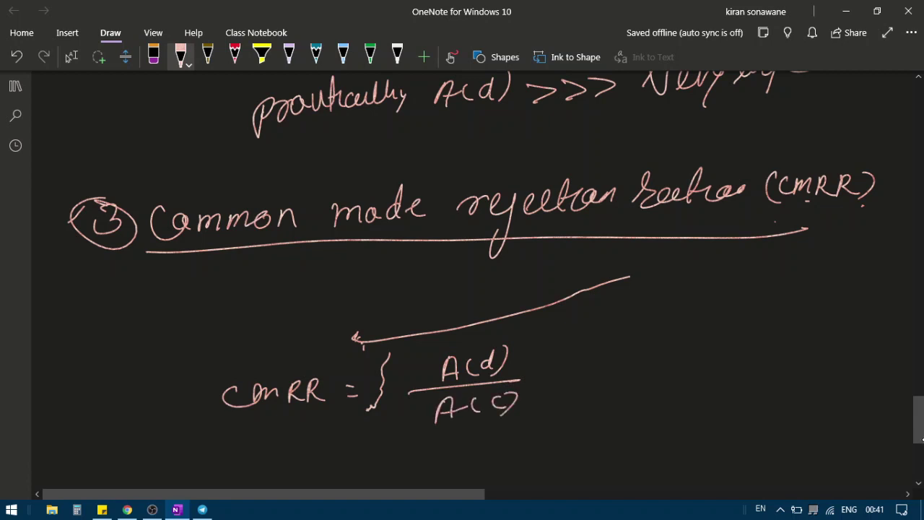
{"action": "left_click_drag", "start_coordinate": [530, 354], "coordinate": [582, 339]}
{"action": "mouse_move", "coordinate": [525, 414]}
{"action": "left_mouse_down"}
{"action": "mouse_move", "coordinate": [543, 417]}
{"action": "mouse_move", "coordinate": [548, 432]}
{"action": "left_mouse_up"}
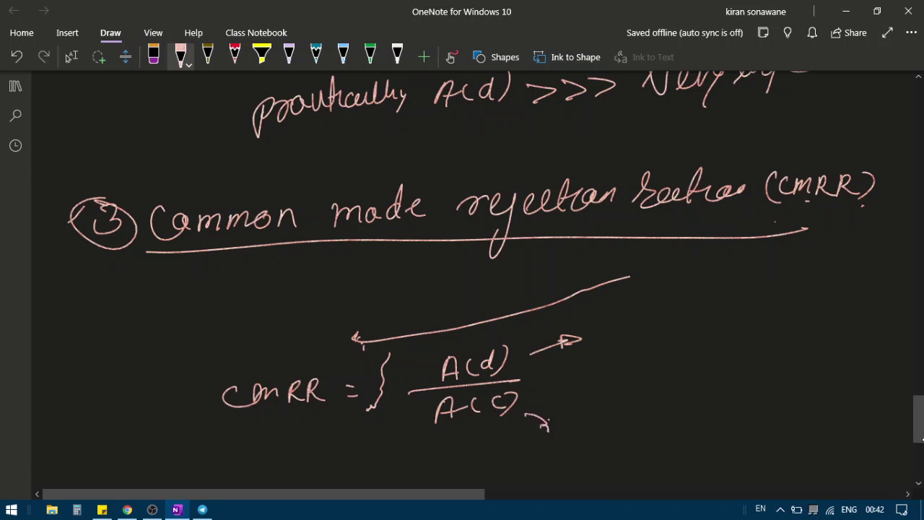
- Write 'CMRR = very very large' and underline 'large'
{"action": "mouse_move", "coordinate": [651, 379]}
{"action": "left_mouse_down"}
{"action": "mouse_move", "coordinate": [662, 390]}
{"action": "mouse_move", "coordinate": [705, 369]}
{"action": "mouse_move", "coordinate": [732, 372]}
{"action": "left_mouse_up"}
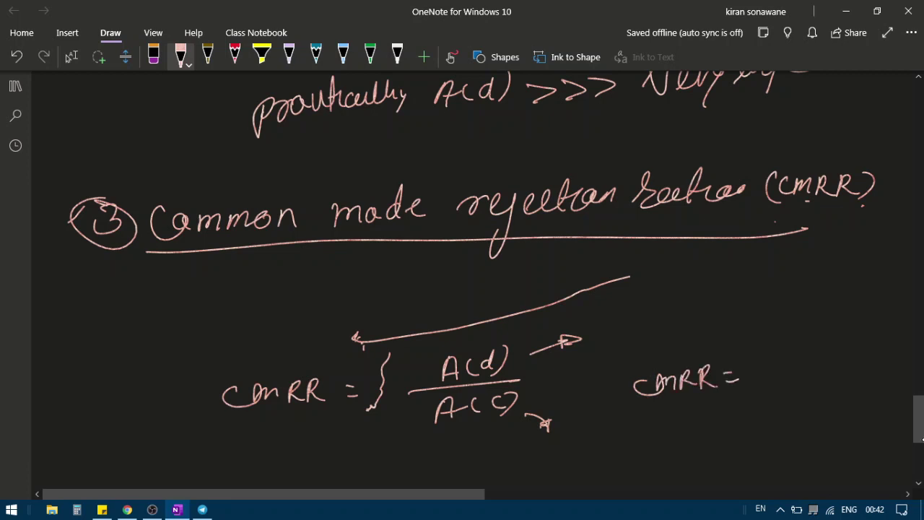
{"action": "mouse_move", "coordinate": [759, 354]}
{"action": "left_mouse_down"}
{"action": "mouse_move", "coordinate": [789, 352]}
{"action": "mouse_move", "coordinate": [810, 382]}
{"action": "mouse_move", "coordinate": [836, 342]}
{"action": "mouse_move", "coordinate": [858, 338]}
{"action": "mouse_move", "coordinate": [859, 368]}
{"action": "mouse_move", "coordinate": [827, 404]}
{"action": "mouse_move", "coordinate": [852, 397]}
{"action": "mouse_move", "coordinate": [872, 407]}
{"action": "left_mouse_up"}
{"action": "left_click_drag", "start_coordinate": [770, 445], "coordinate": [895, 418]}
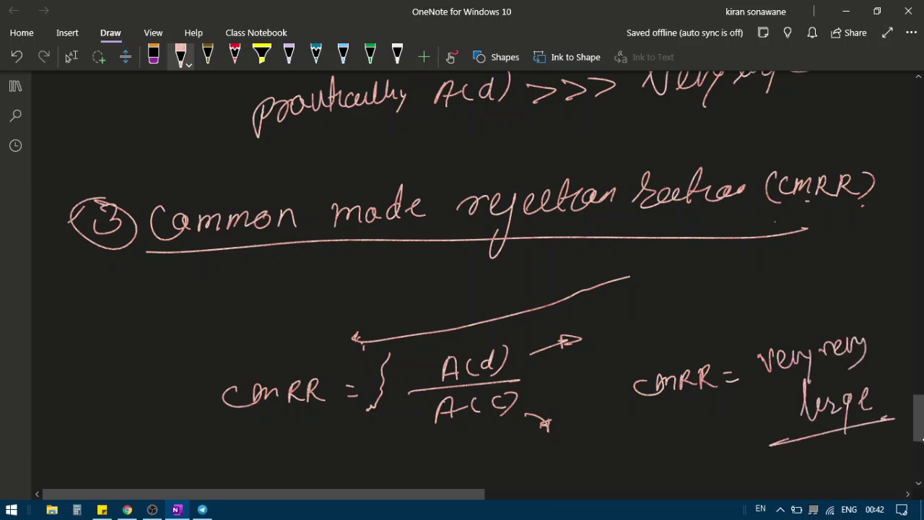